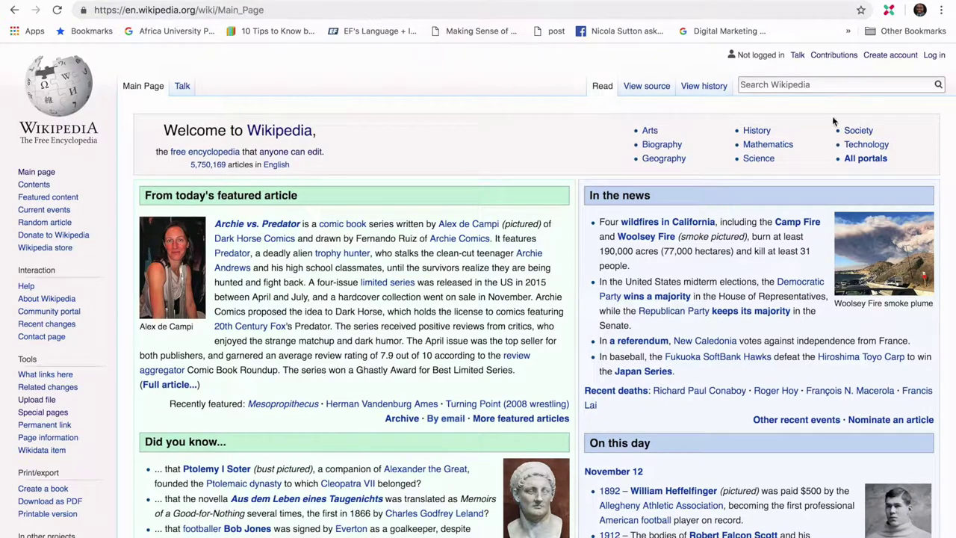
- Log in to Wikipedia with the saved account credentials
click(934, 57)
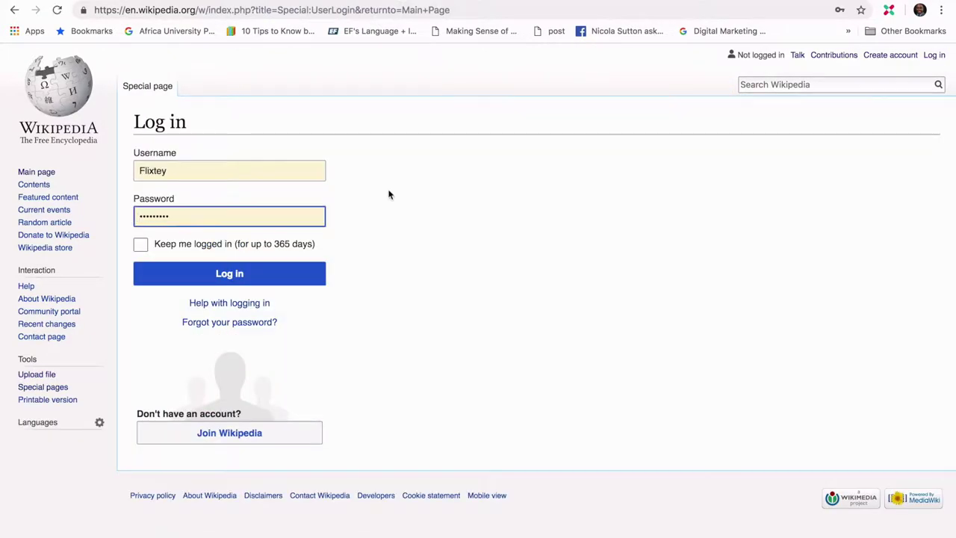
click(281, 277)
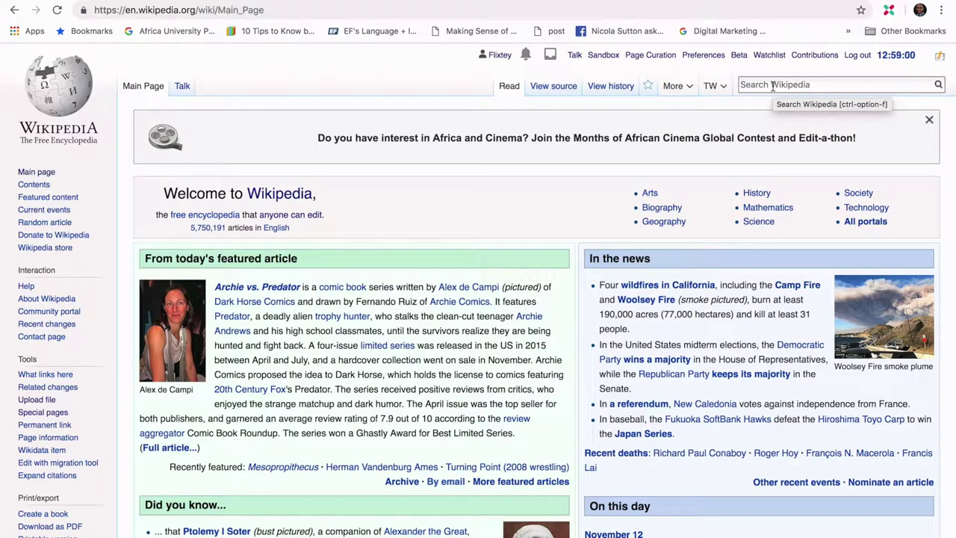
- Search Wikipedia for "Farida Bedwei", open the article and go to its Achievements & Awards section
click(773, 85)
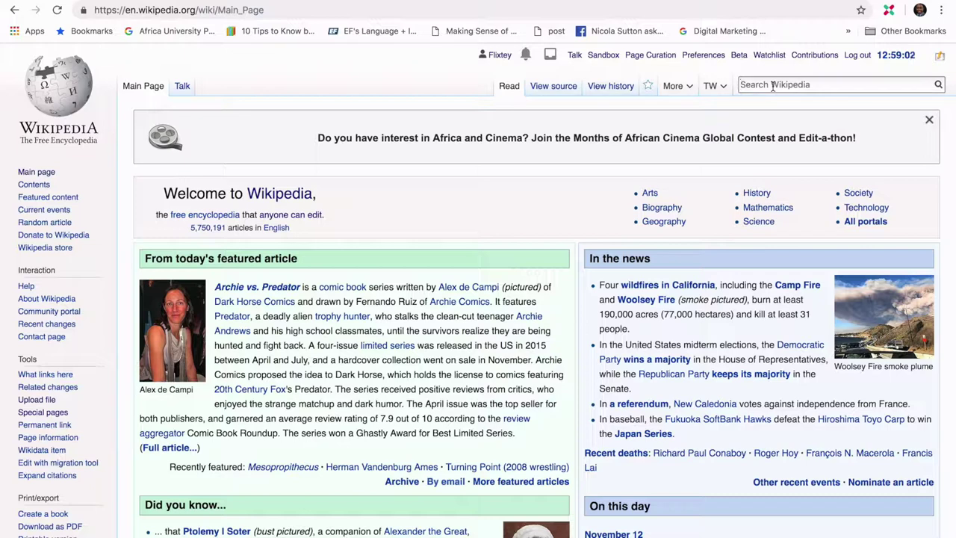
text(Farida Bedwe)
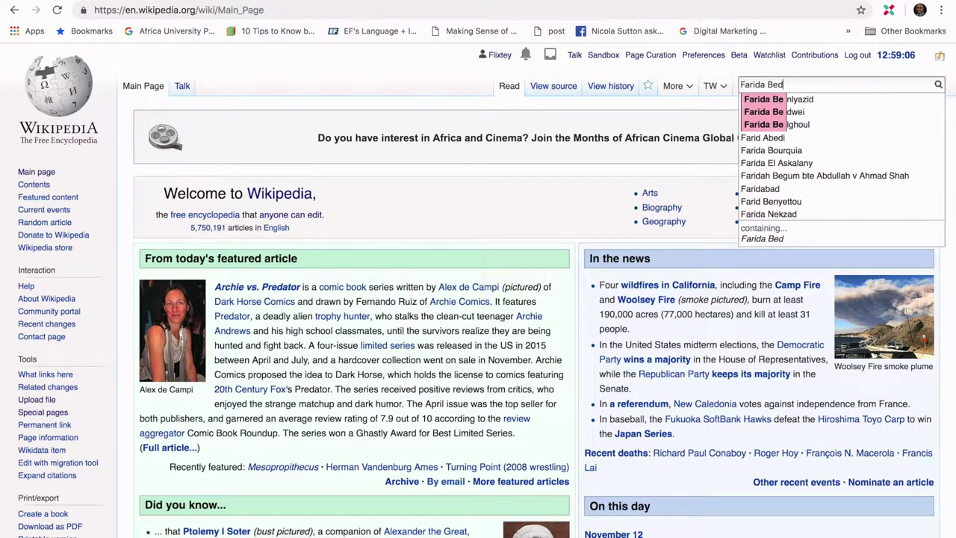
text(i)
click(784, 103)
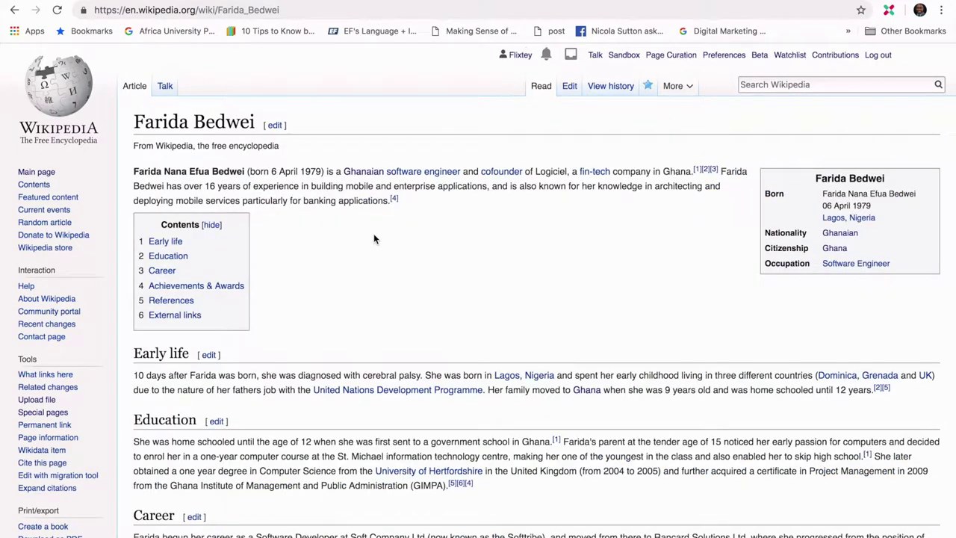
scroll(376, 238, down, 10)
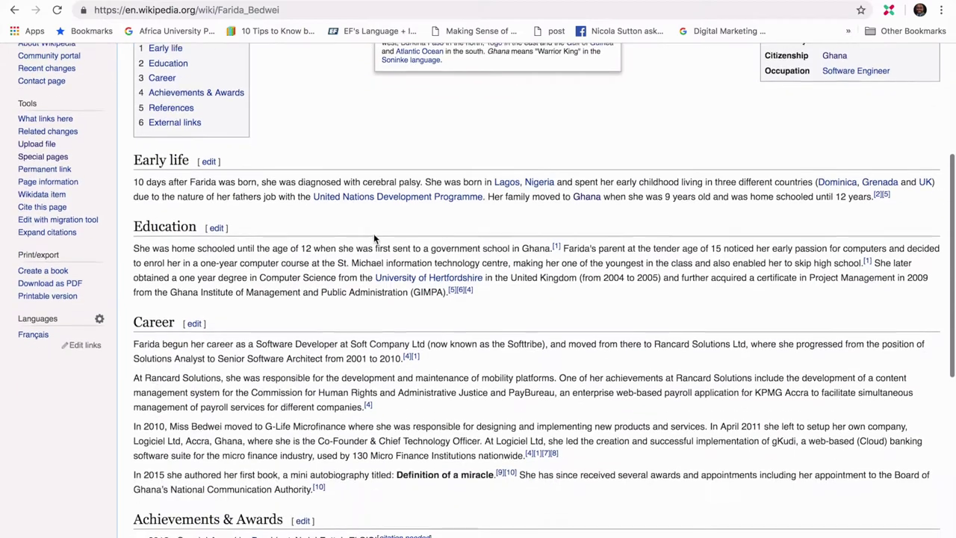
scroll(375, 237, down, 3)
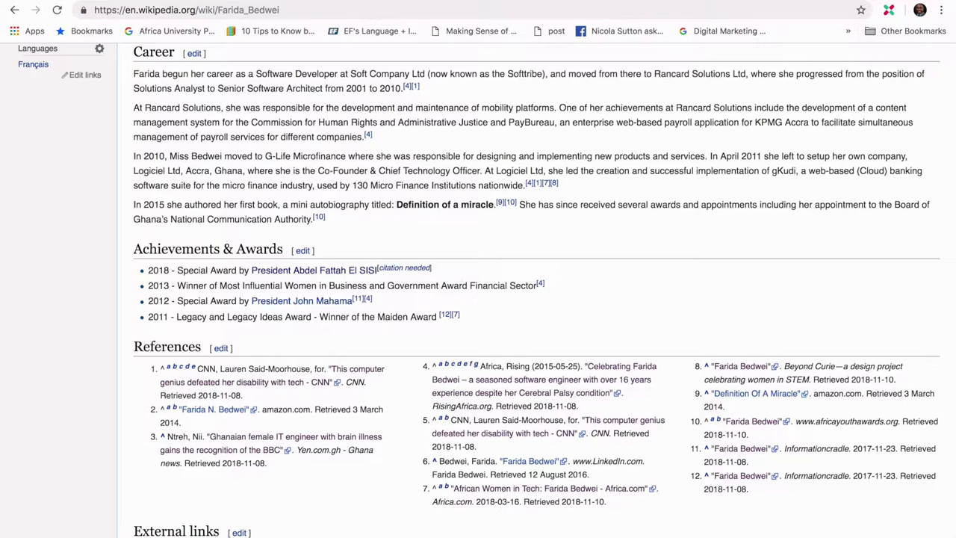
key(ctrl+t)
text(http://www.egypttoday.com/Article/1/60150/What-we-know-about-10-youths-honored-by-Sisi-at)
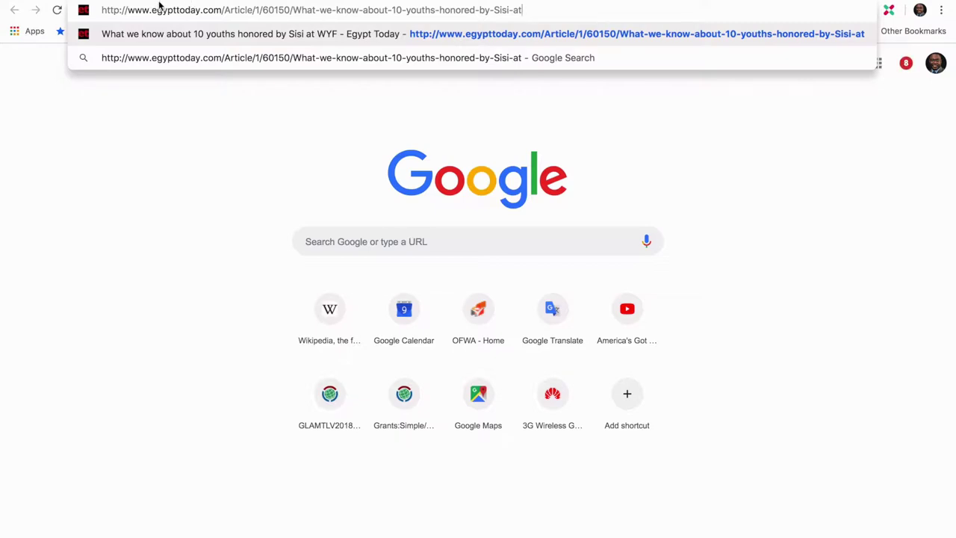
key(Return)
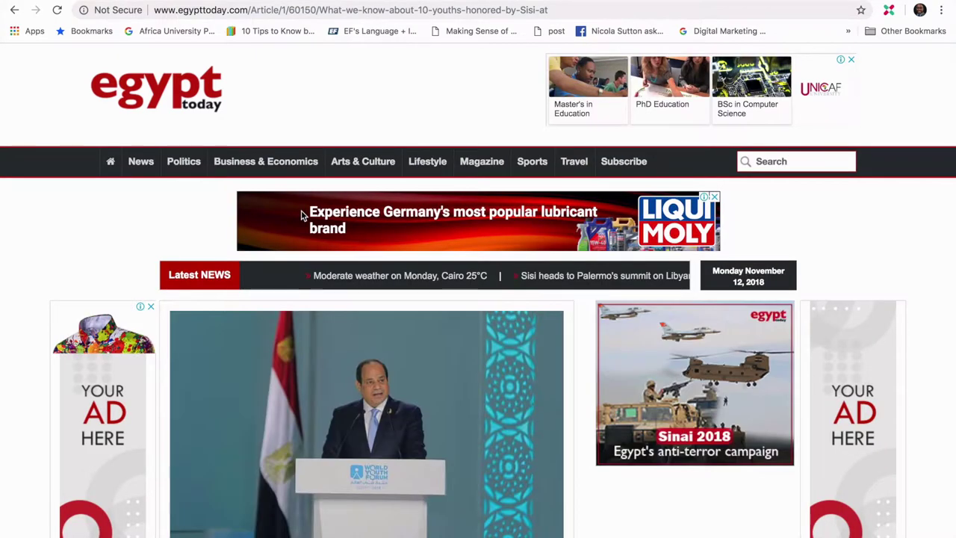
- Examine the Egypt Today article for its headline, date and the Farida Bedwei passage supporting the 2018 award
scroll(302, 216, down, 8)
scroll(301, 210, down, 4)
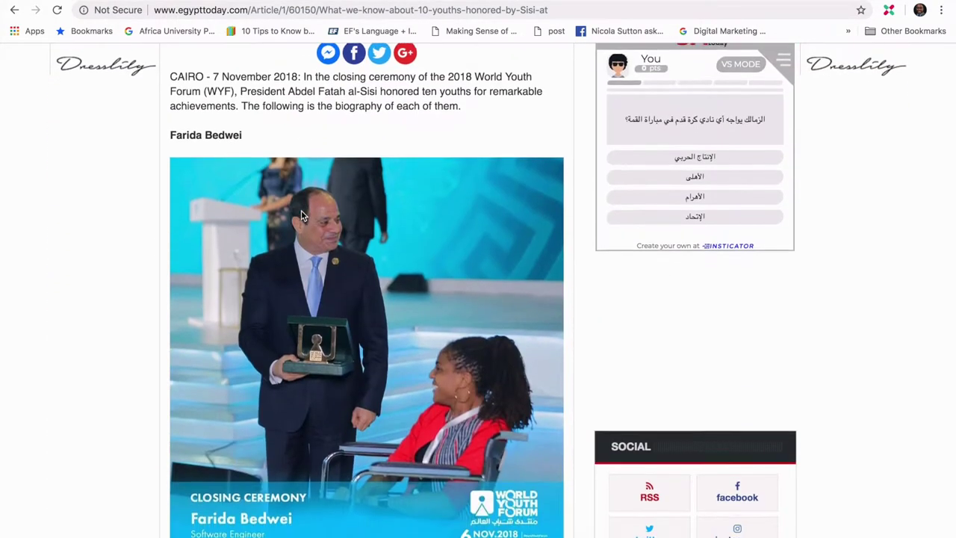
scroll(301, 215, up, 1)
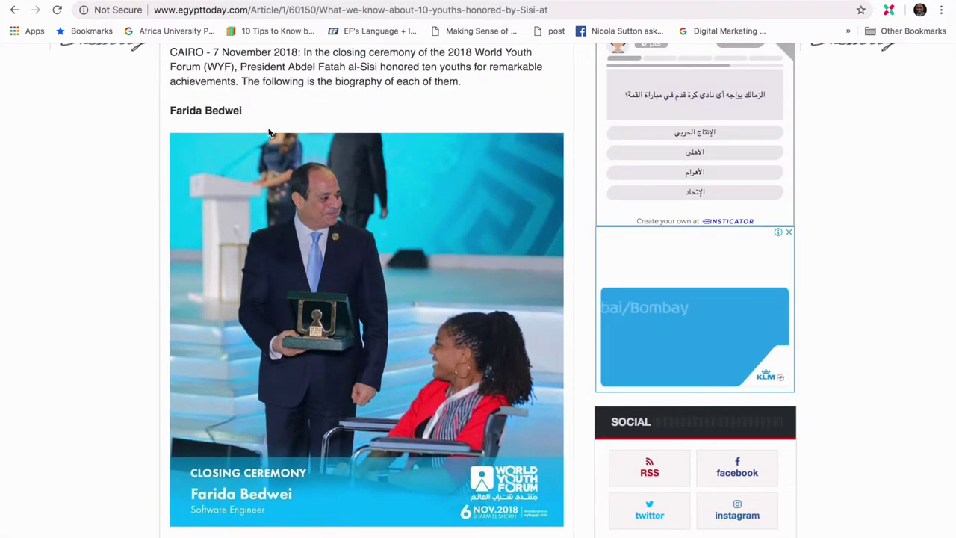
scroll(268, 133, down, 4)
scroll(268, 133, up, 5)
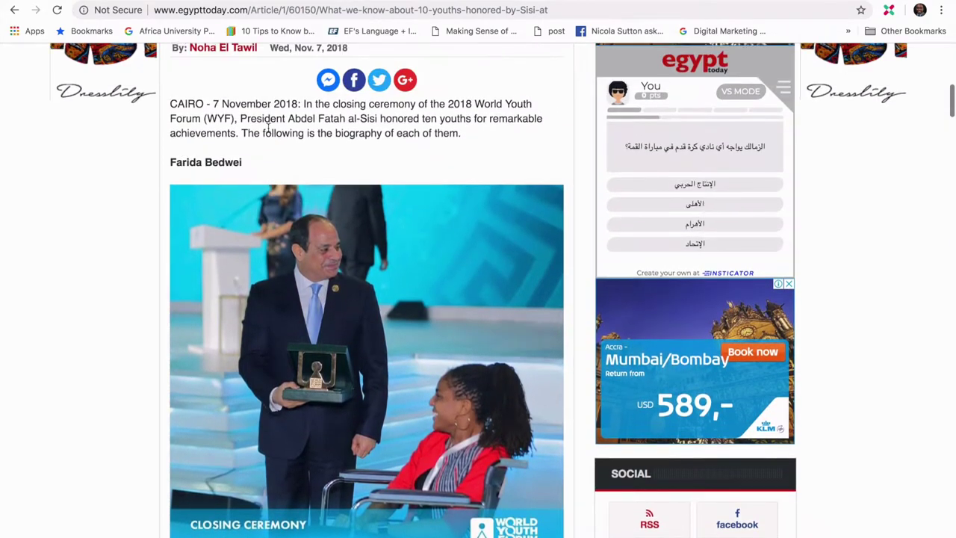
scroll(268, 132, down, 3)
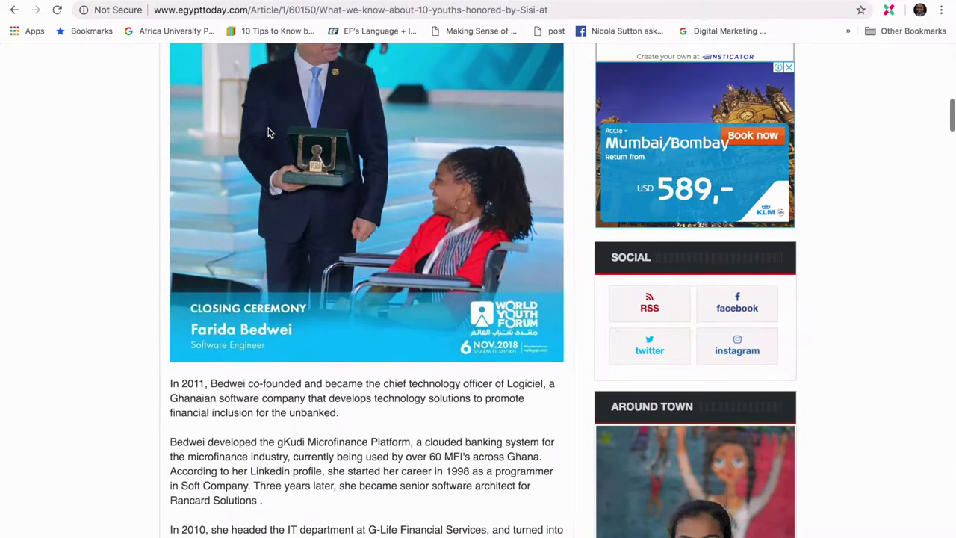
scroll(269, 133, up, 10)
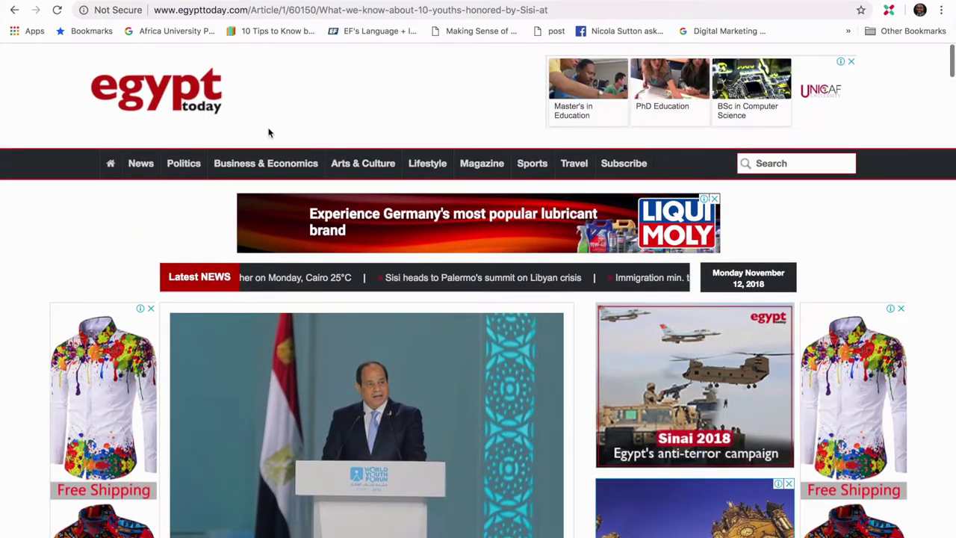
scroll(269, 132, down, 2)
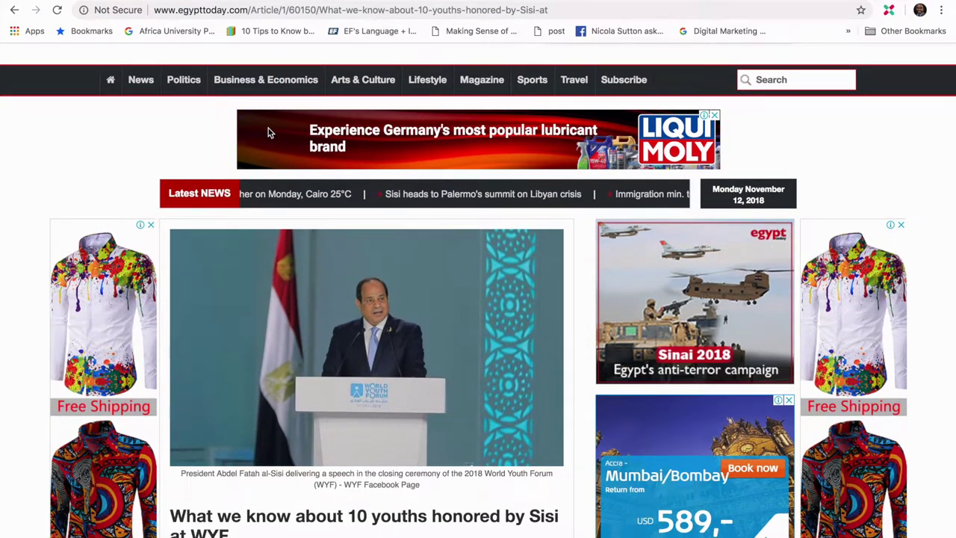
scroll(268, 132, down, 3)
scroll(45, 209, up, 4)
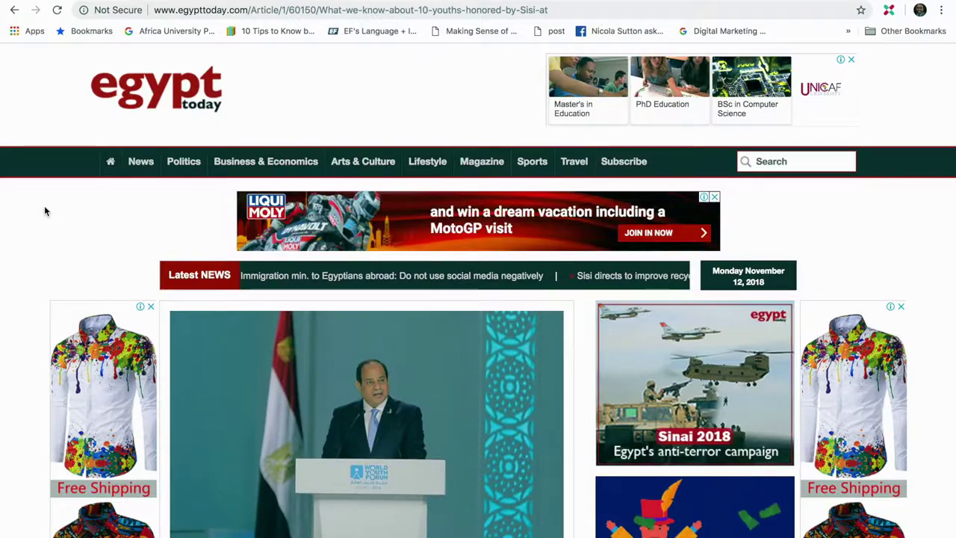
scroll(45, 209, down, 6)
scroll(44, 212, down, 3)
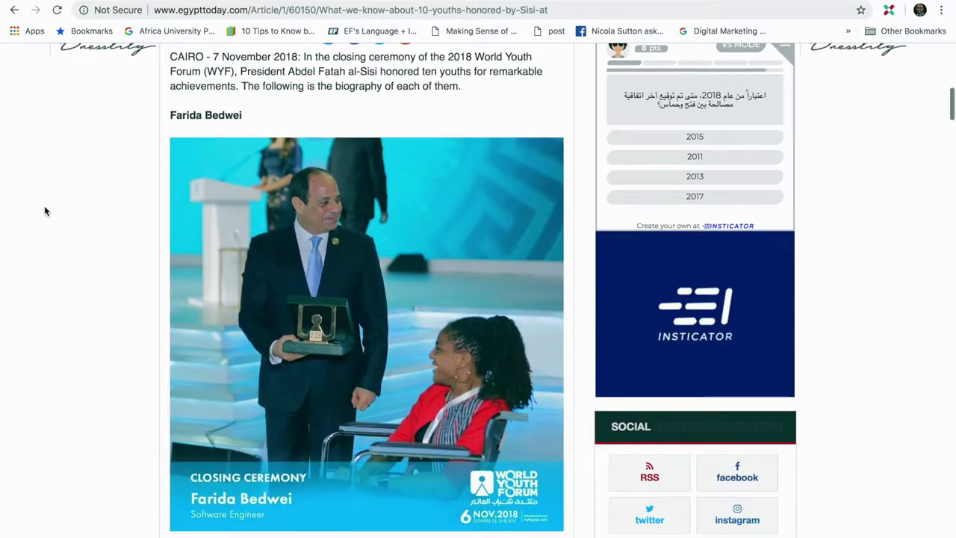
scroll(44, 211, down, 1)
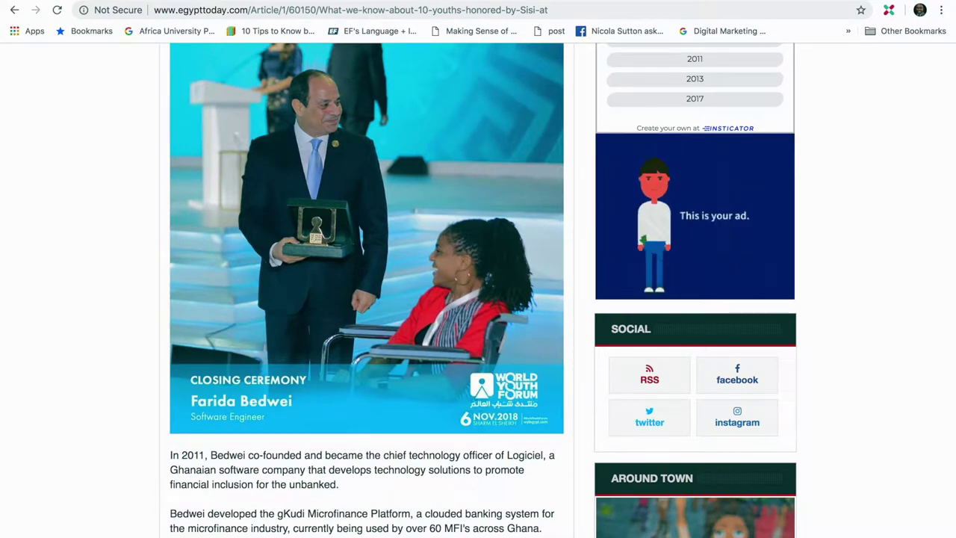
- Copy the Egypt Today article's web address and return to the Farida Bedwei Wikipedia article
mouse_move(339, 4)
click(343, 38)
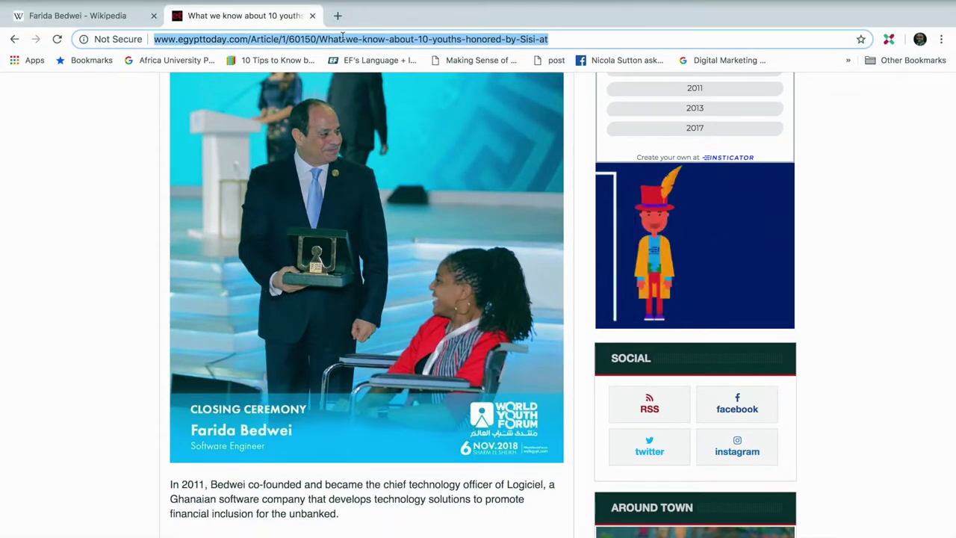
click(124, 23)
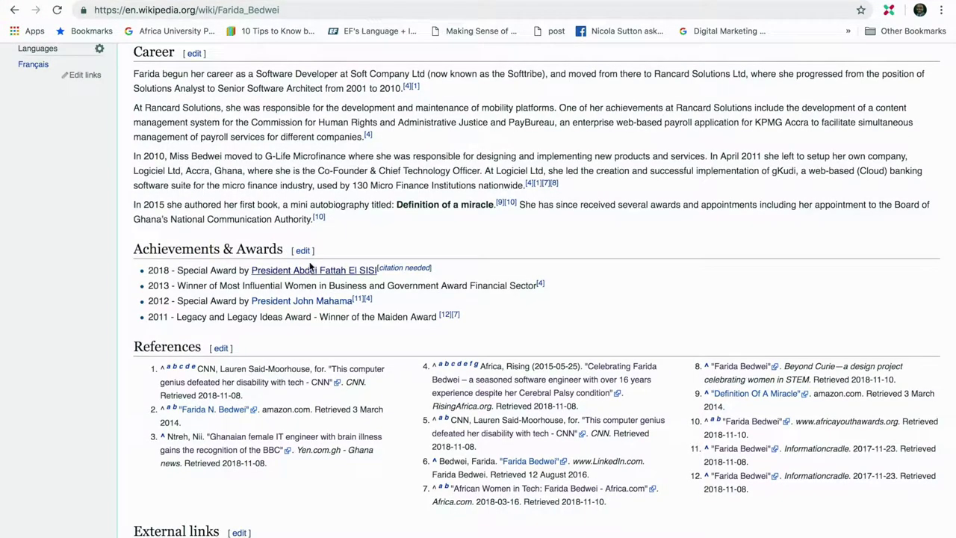
- Open the Achievements & Awards section for editing and delete the "citation needed" tag from the 2018 award entry
click(305, 251)
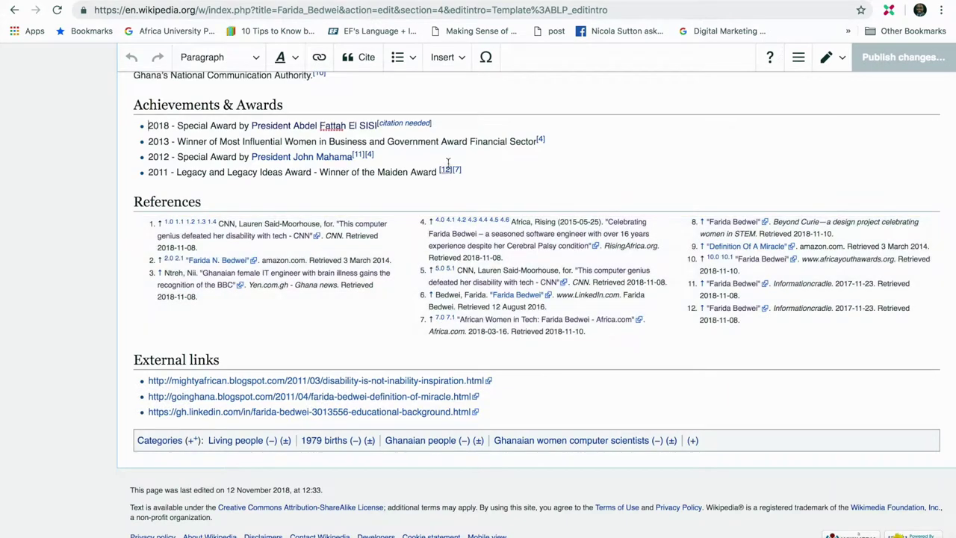
click(444, 124)
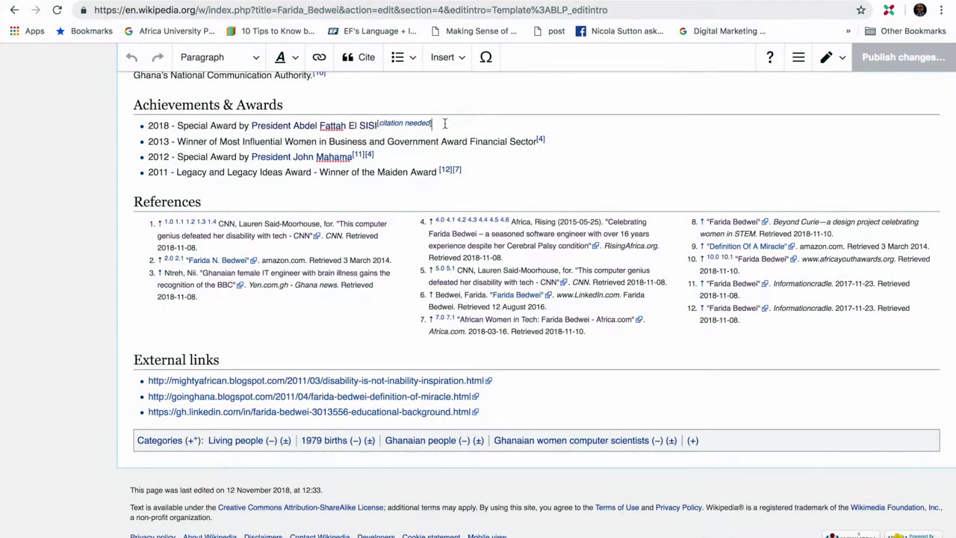
key(BackSpace)
key(BackSpace)
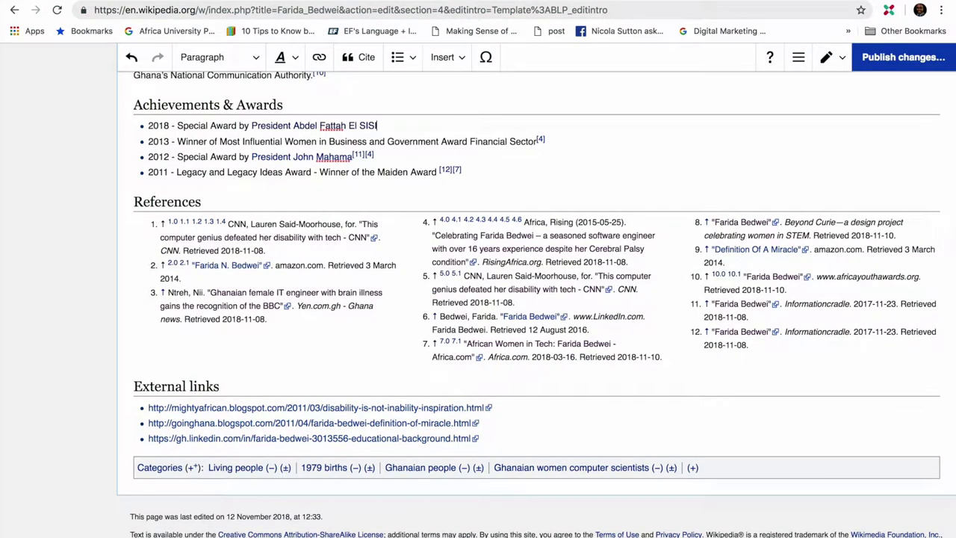
- Start an automatic citation at the end of the 2018 award entry, using the copied Egypt Today address as source
click(363, 58)
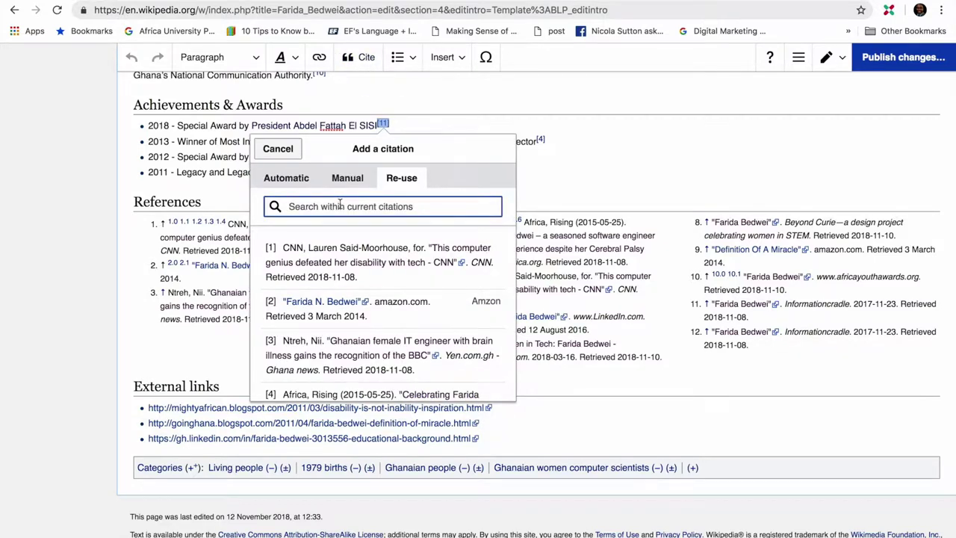
click(278, 176)
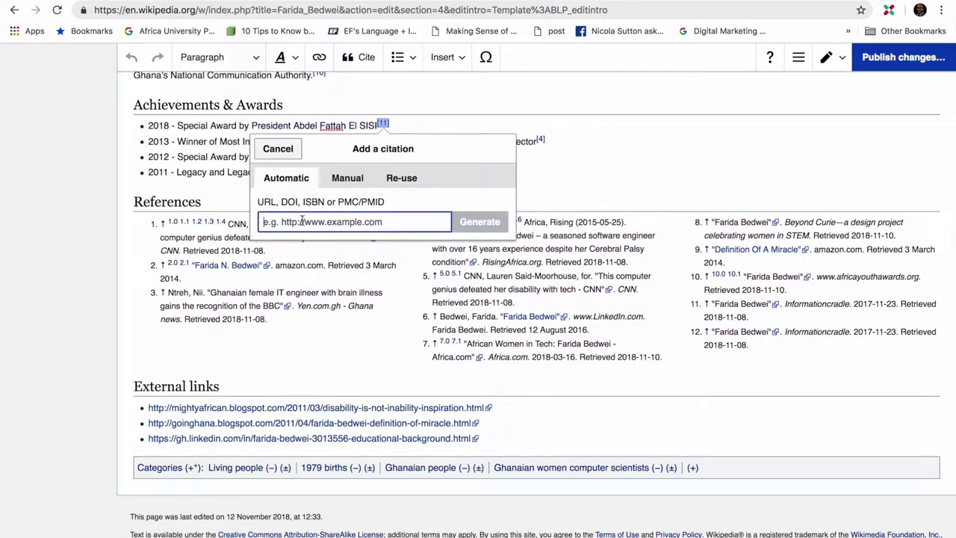
key(ctrl+v)
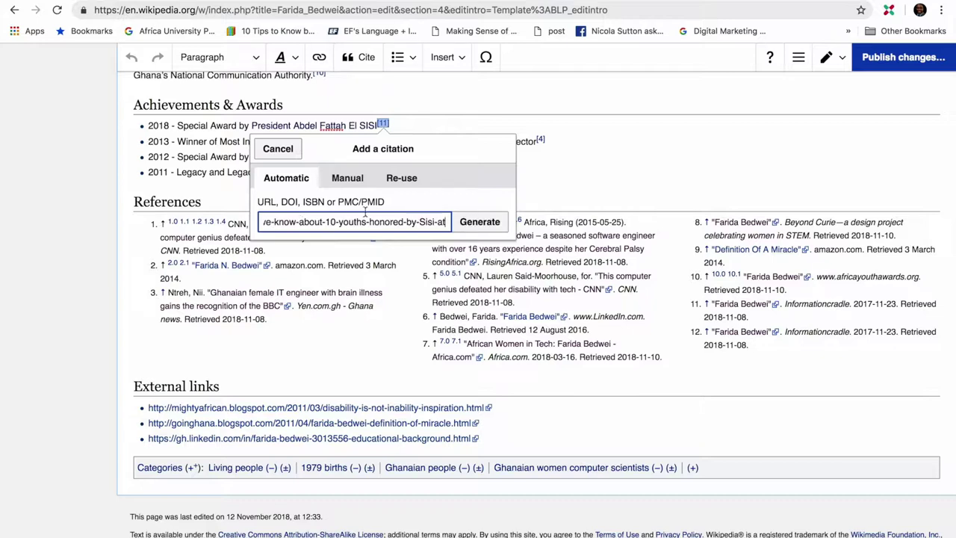
- Review the manual citation types and the list of existing citations available for re-use
click(349, 185)
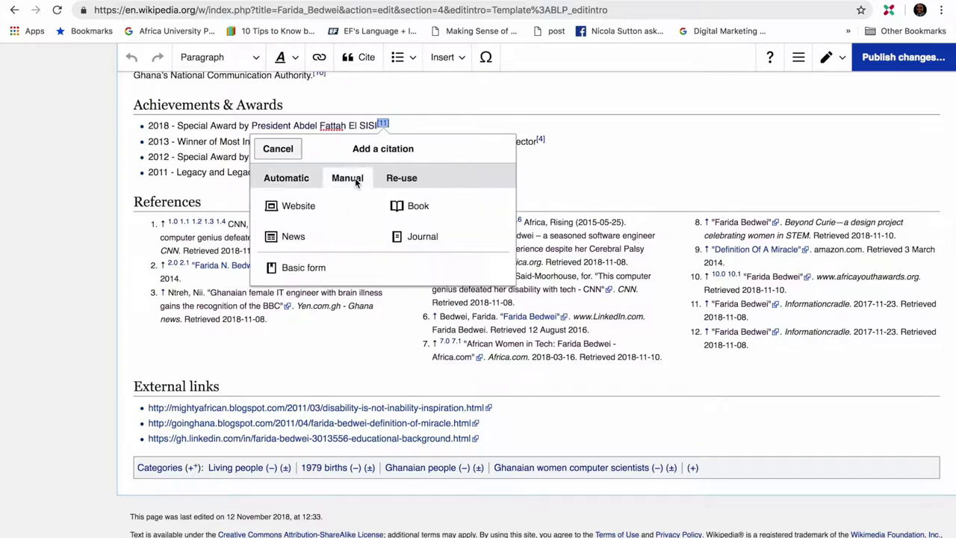
click(400, 178)
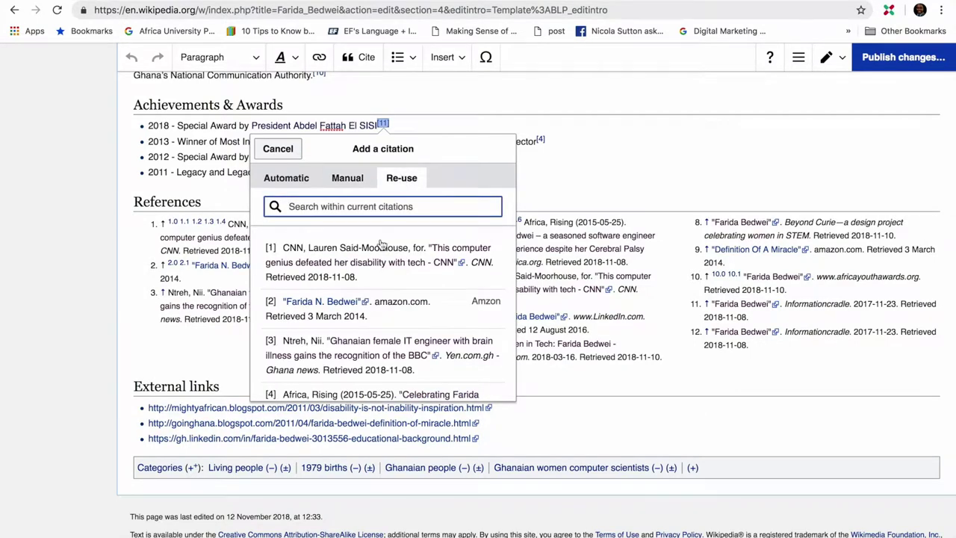
scroll(379, 258, down, 1)
scroll(381, 260, down, 4)
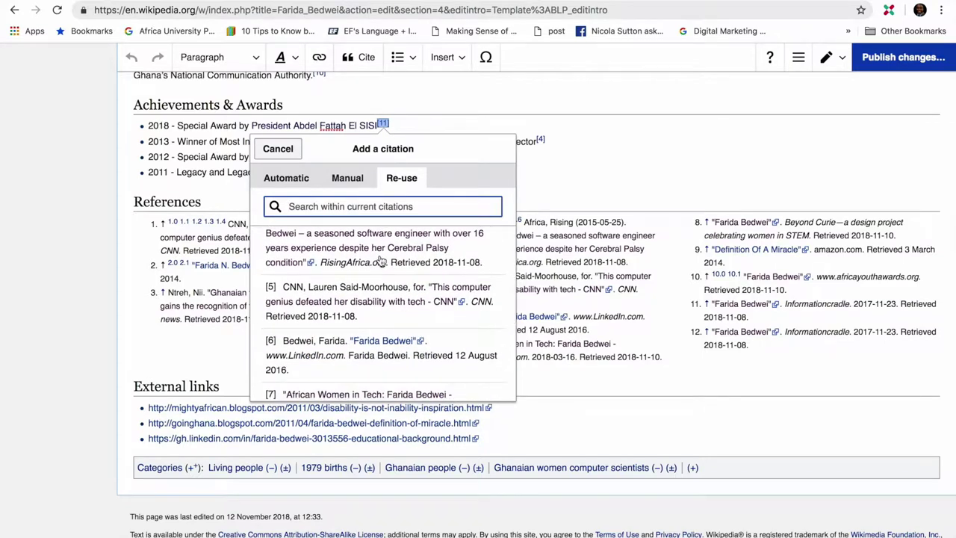
scroll(380, 260, down, 1)
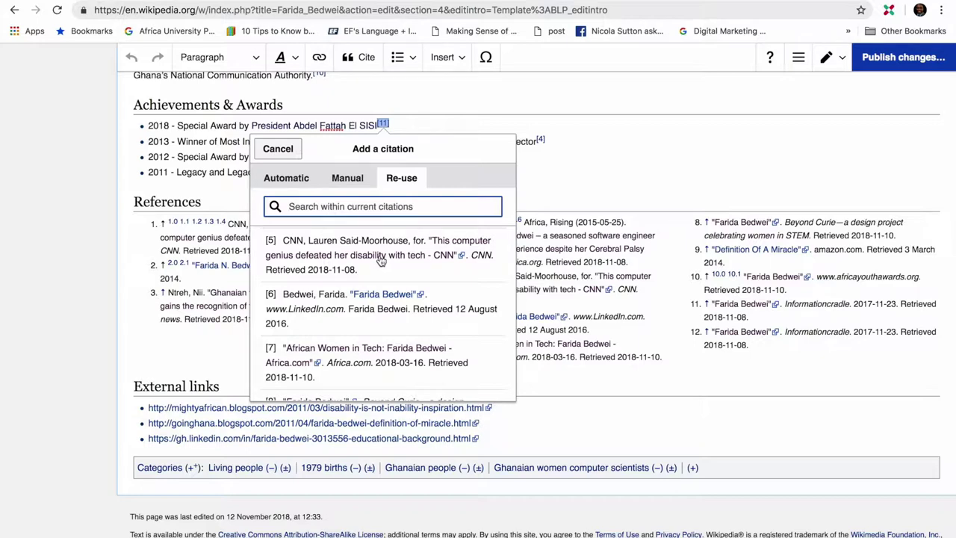
scroll(381, 256, down, 3)
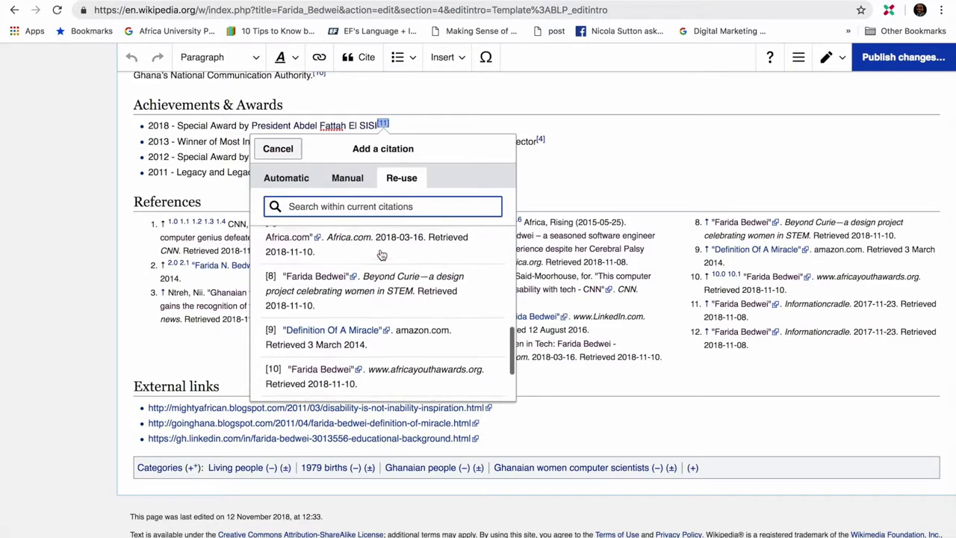
scroll(380, 255, down, 3)
scroll(381, 256, up, 10)
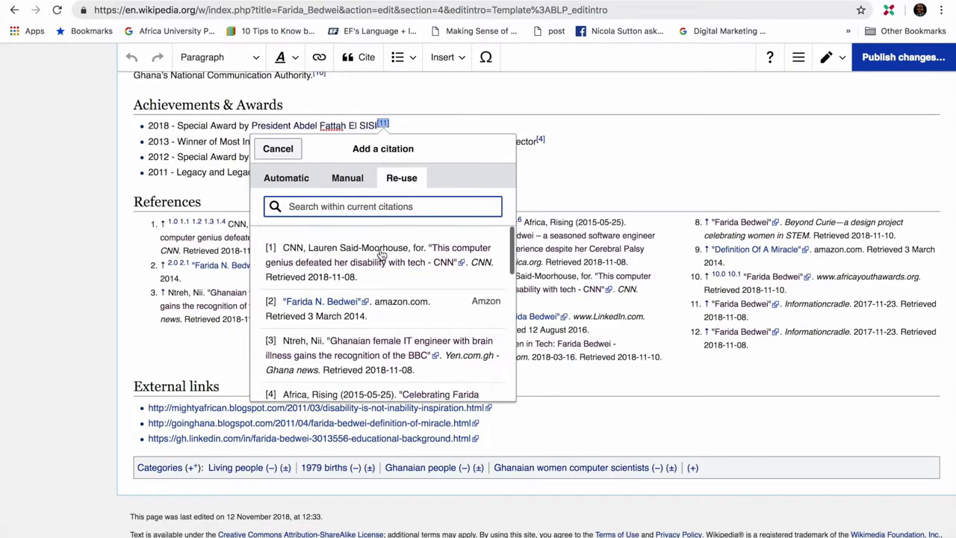
- Generate the automatic website citation from the entered Egypt Today address and insert it after the 2018 award entry
click(291, 184)
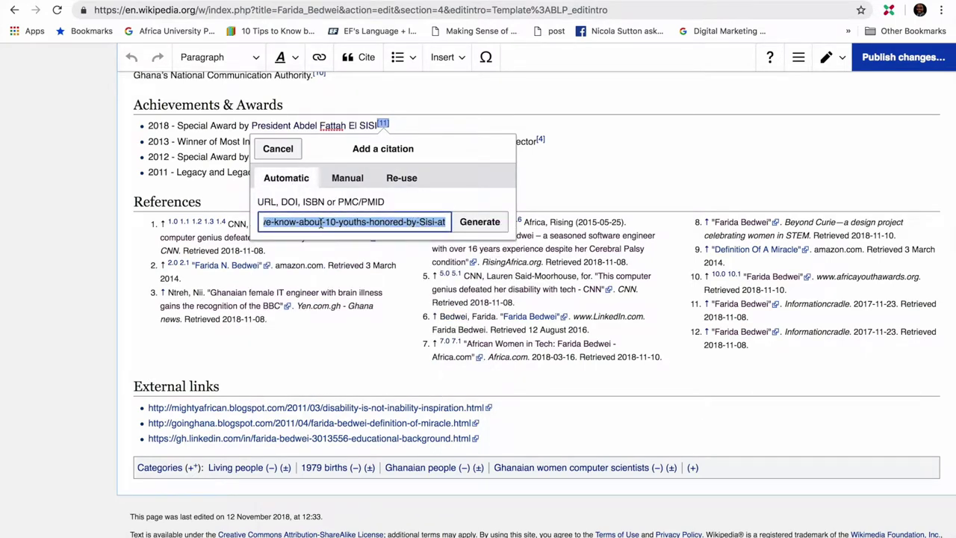
click(478, 225)
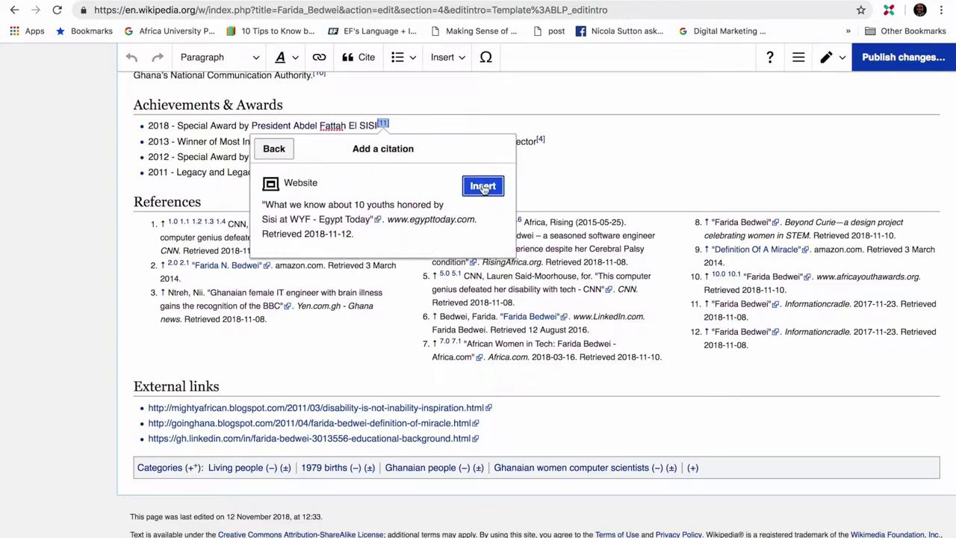
click(485, 186)
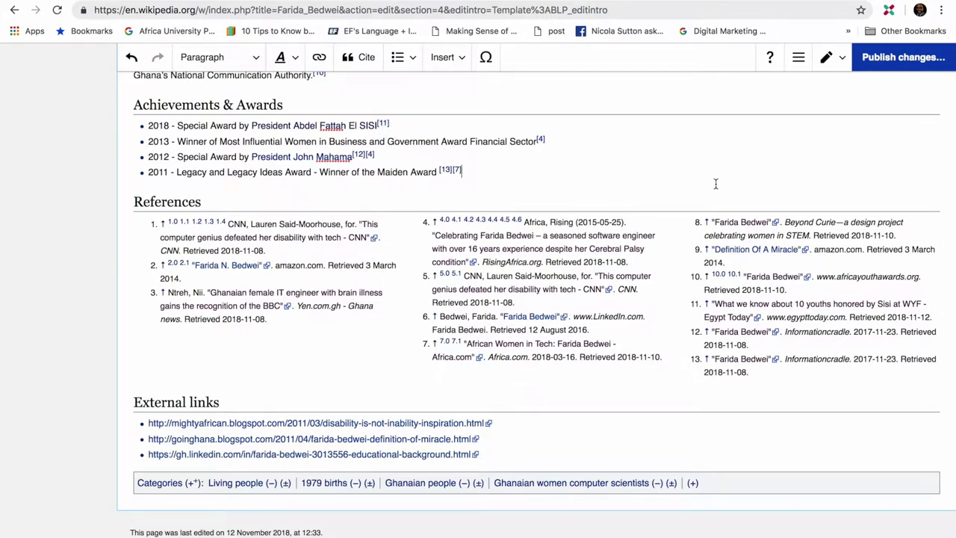
- Publish the changes with "#1lib1ref" added to the edit summary and the minor edit option left unticked
click(912, 62)
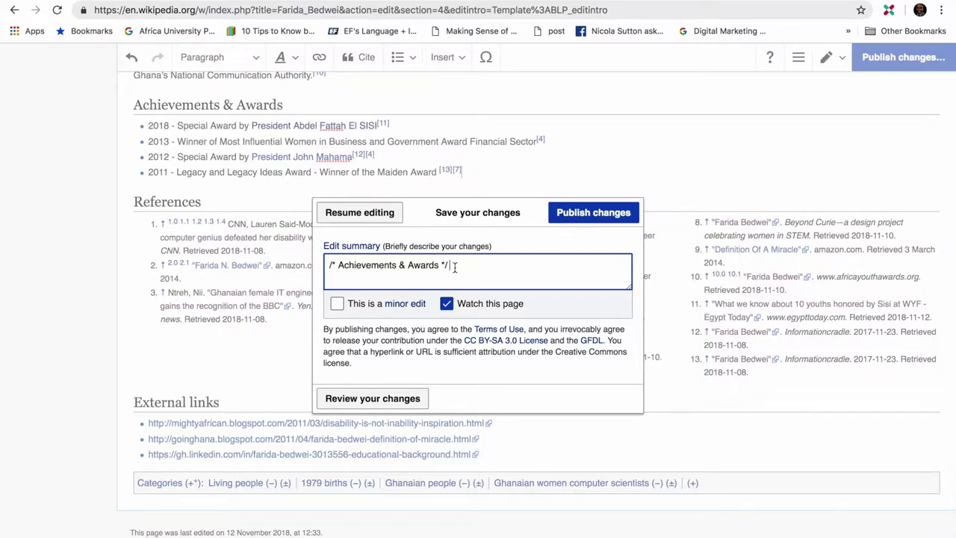
text(#1lib1ref)
click(337, 304)
click(336, 305)
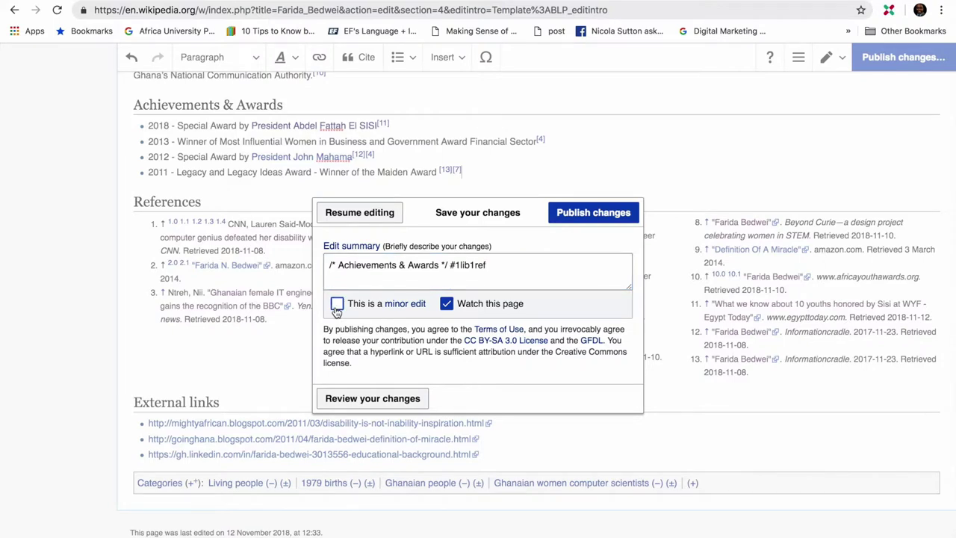
click(595, 214)
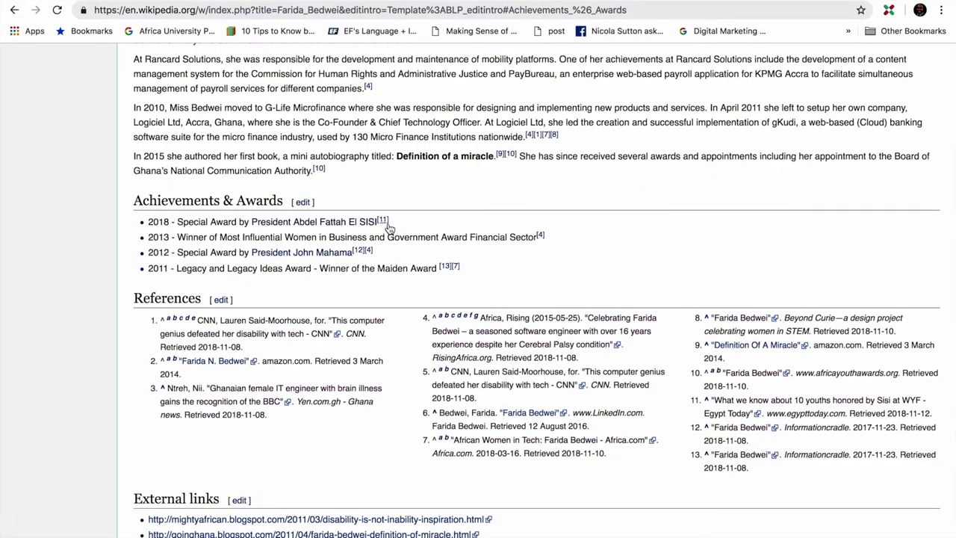
scroll(482, 192, up, 15)
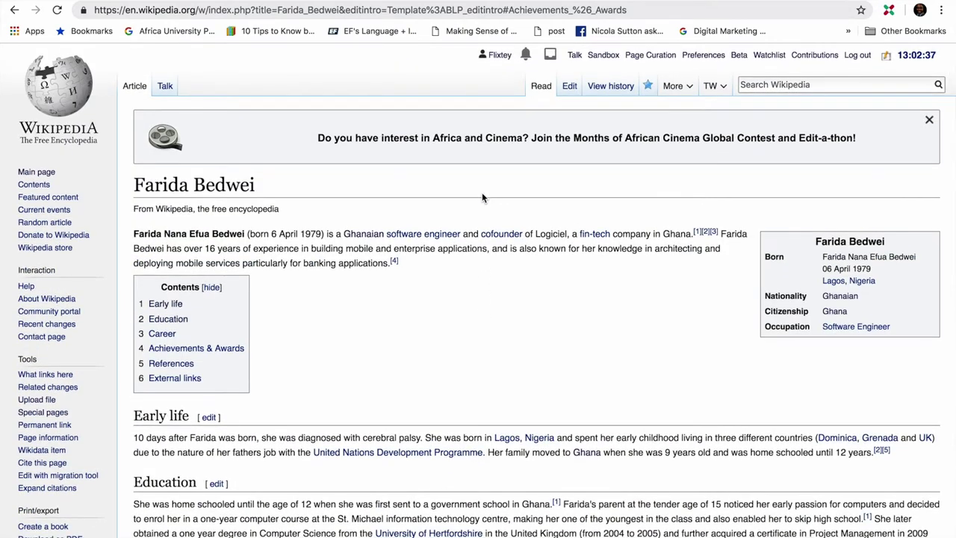